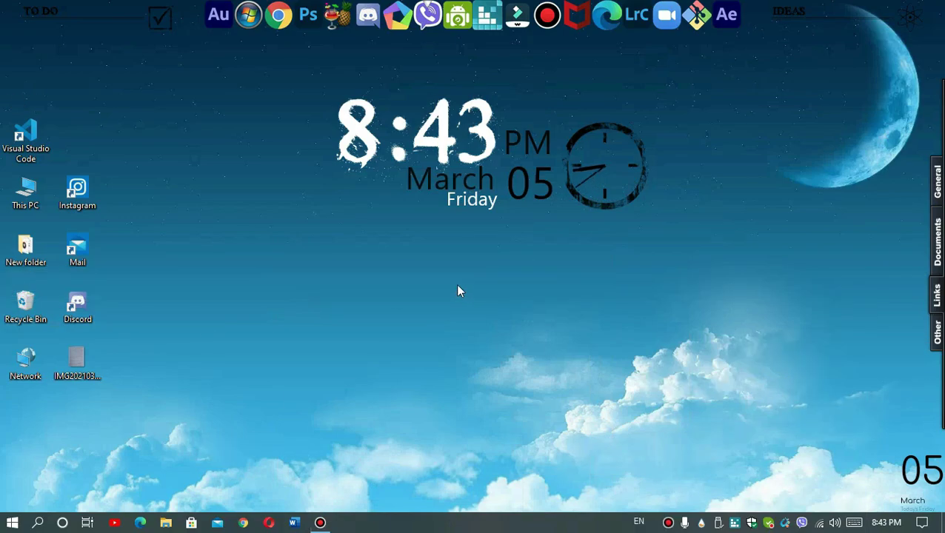
# - Preview the textbook page photo, then start a new blank Word document
pyautogui.doubleClick(83, 358)
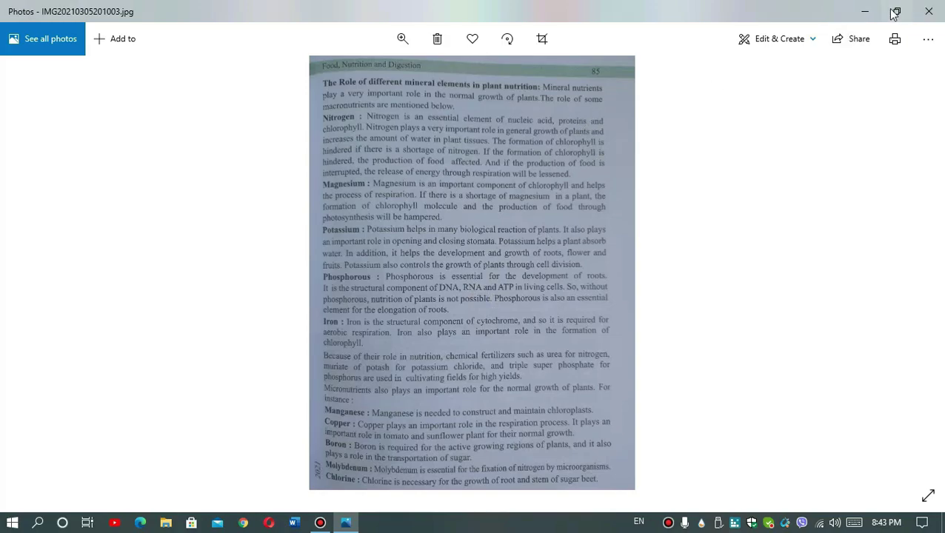
pyautogui.click(928, 11)
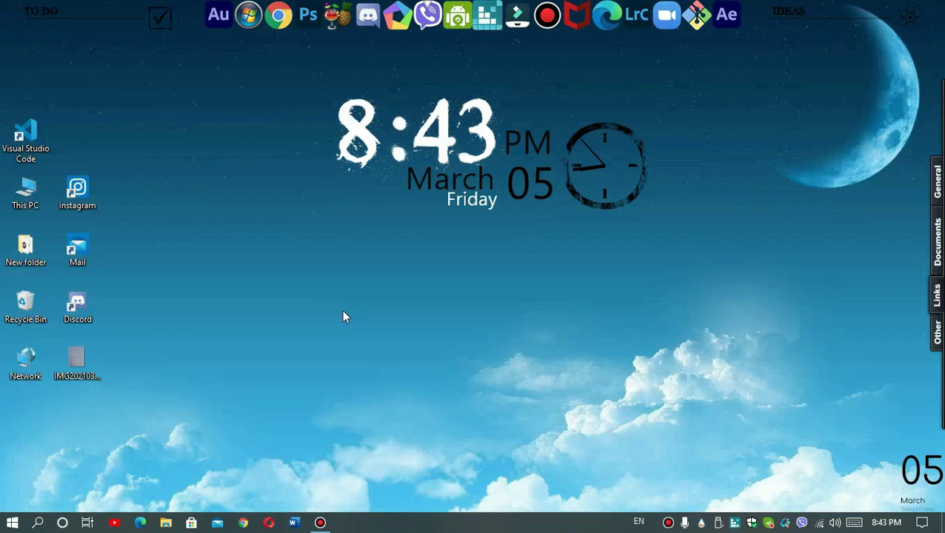
pyautogui.click(295, 524)
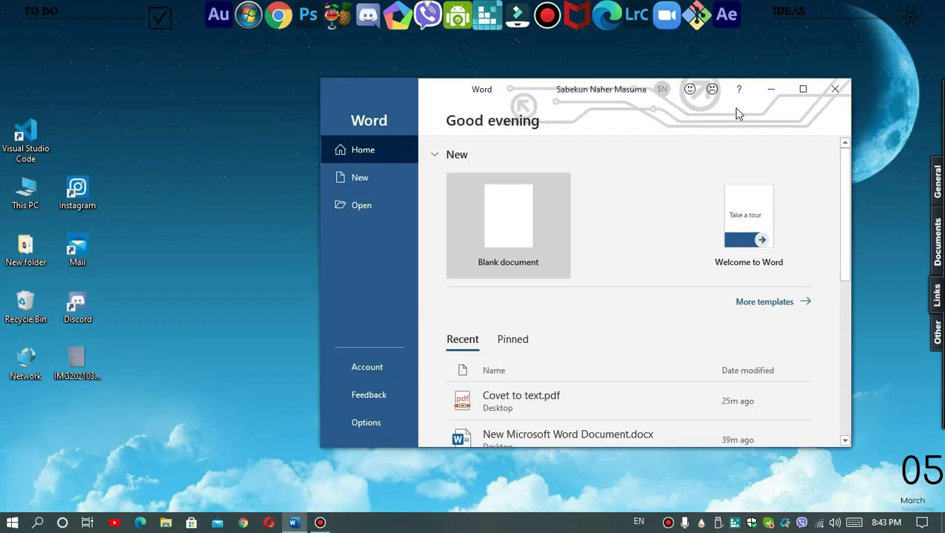
pyautogui.click(804, 89)
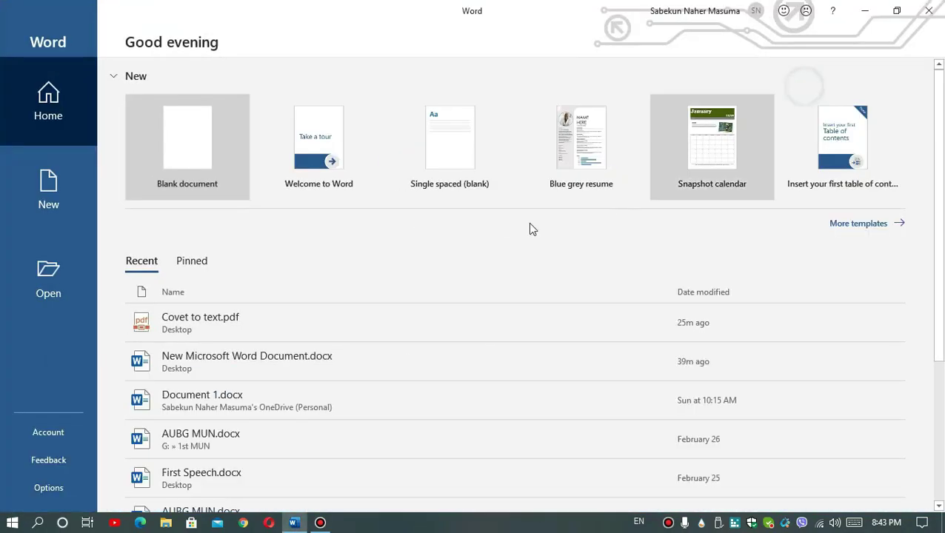
pyautogui.click(192, 154)
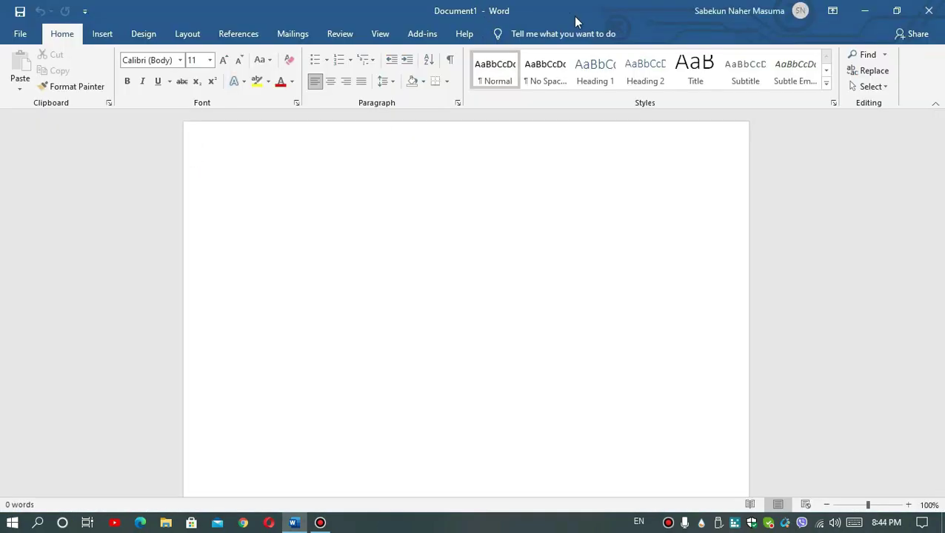
# - Drag the desktop textbook photo onto the blank page and maximize Word to review it
pyautogui.moveTo(573, 17); pyautogui.dragTo(590, 78)
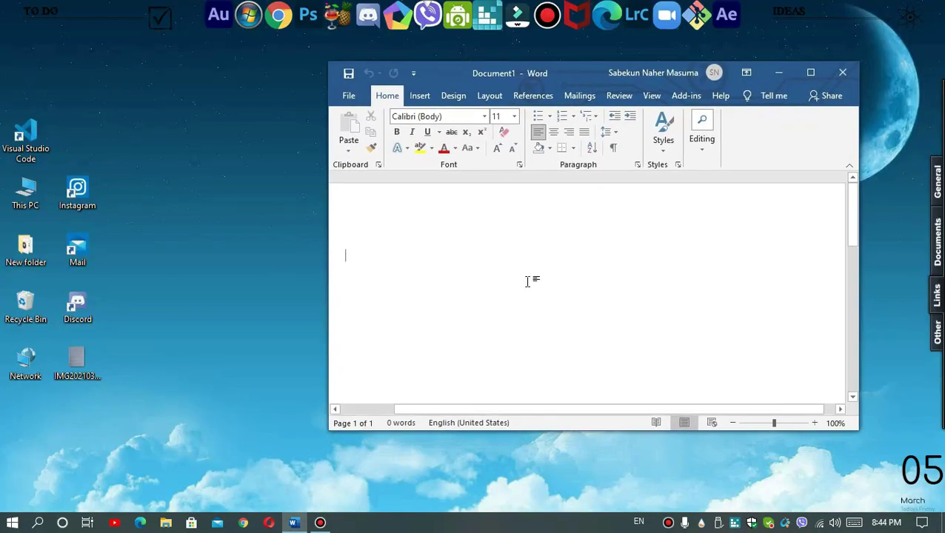
pyautogui.doubleClick(77, 364)
pyautogui.moveTo(155, 316); pyautogui.dragTo(567, 268)
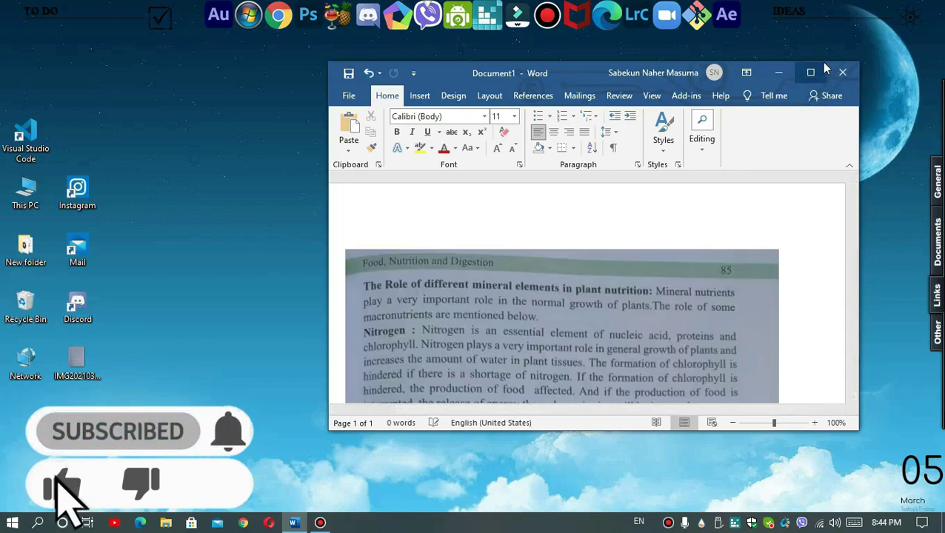
pyautogui.click(810, 72)
pyautogui.scroll(-5, 468, 301)
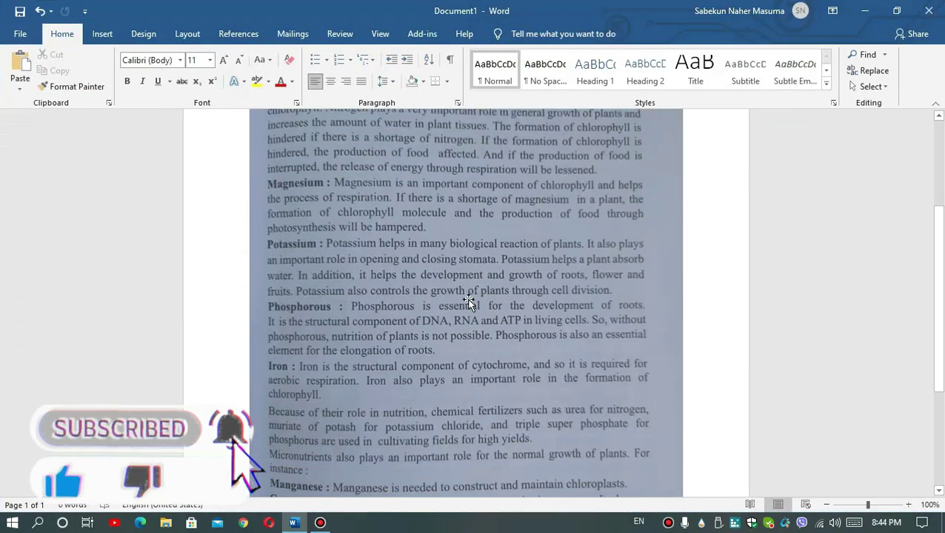
pyautogui.scroll(-5, 407, 350)
pyautogui.scroll(7, 345, 322)
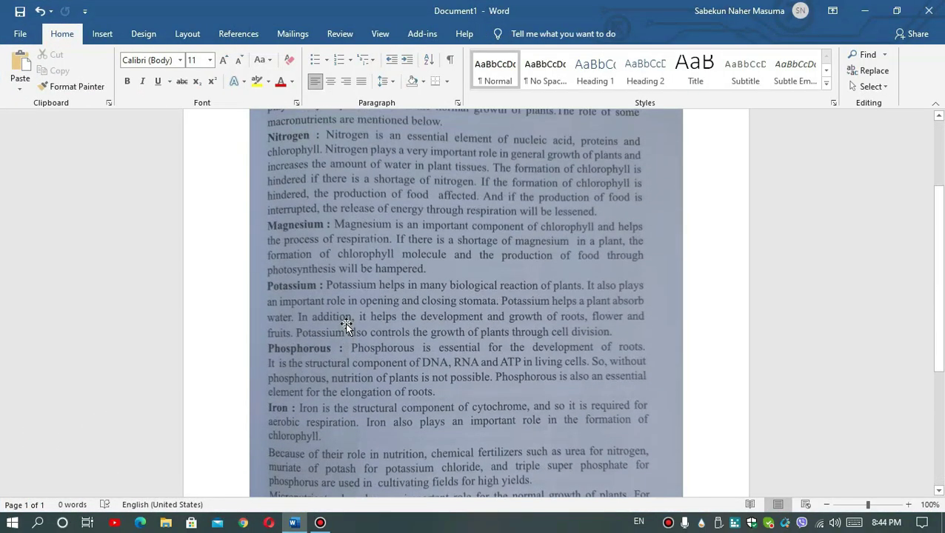
pyautogui.scroll(3, 345, 323)
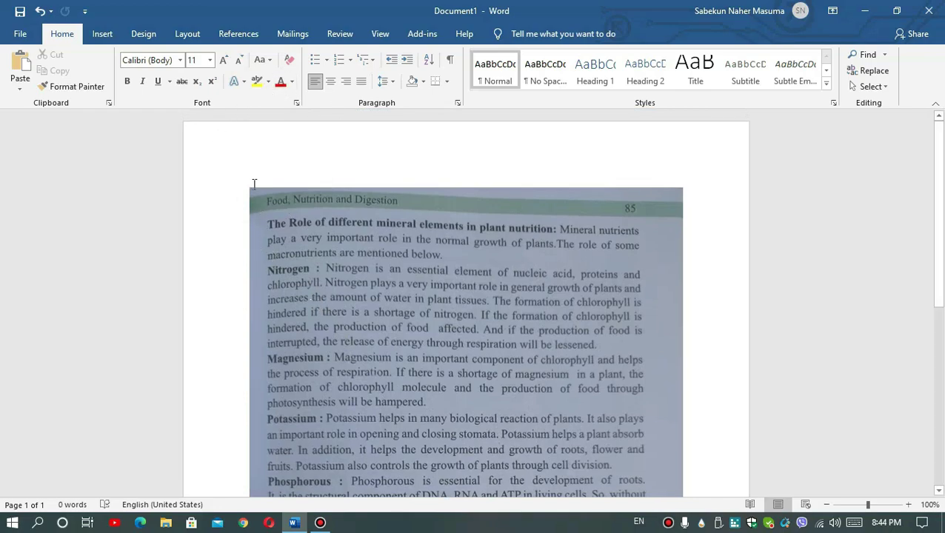
pyautogui.scroll(-5, 370, 220)
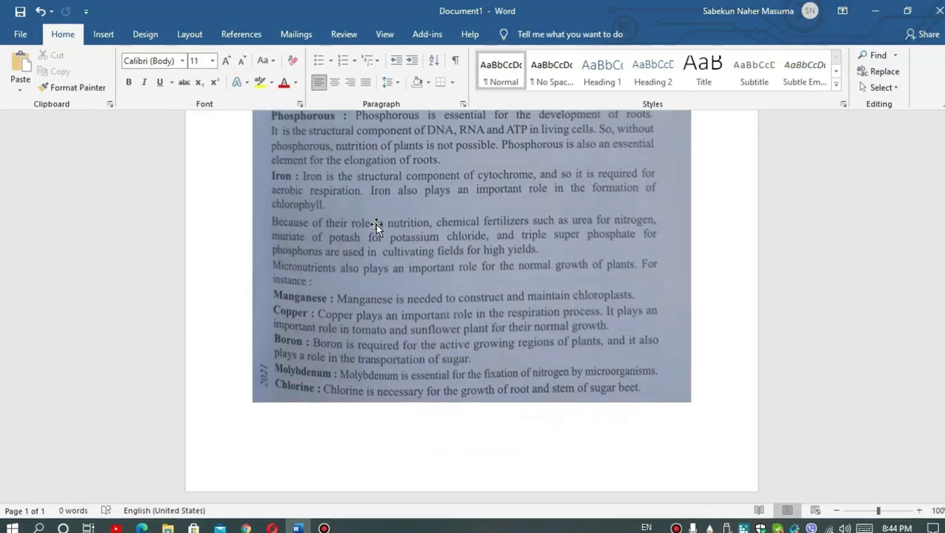
pyautogui.scroll(5, 375, 223)
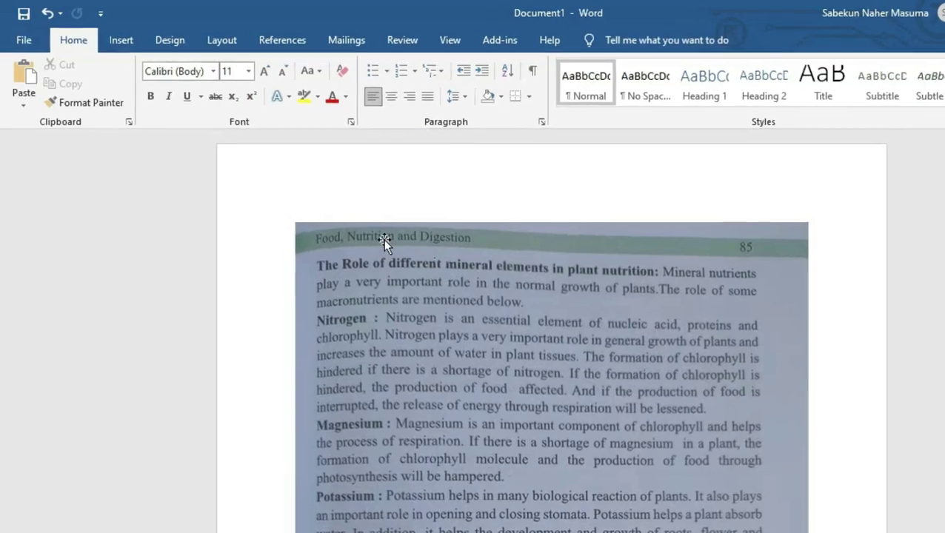
# - Start Save As and choose the Desktop as the save location
pyautogui.click(22, 44)
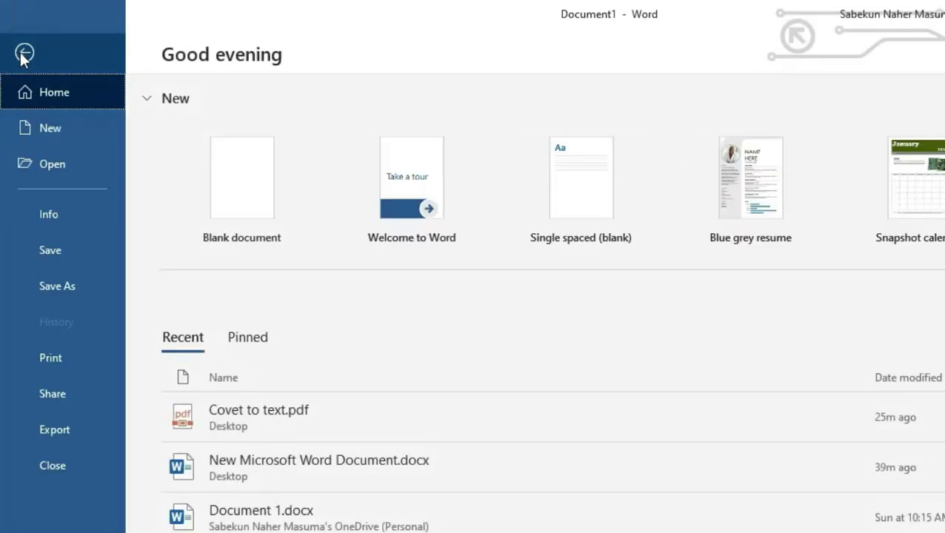
pyautogui.click(75, 289)
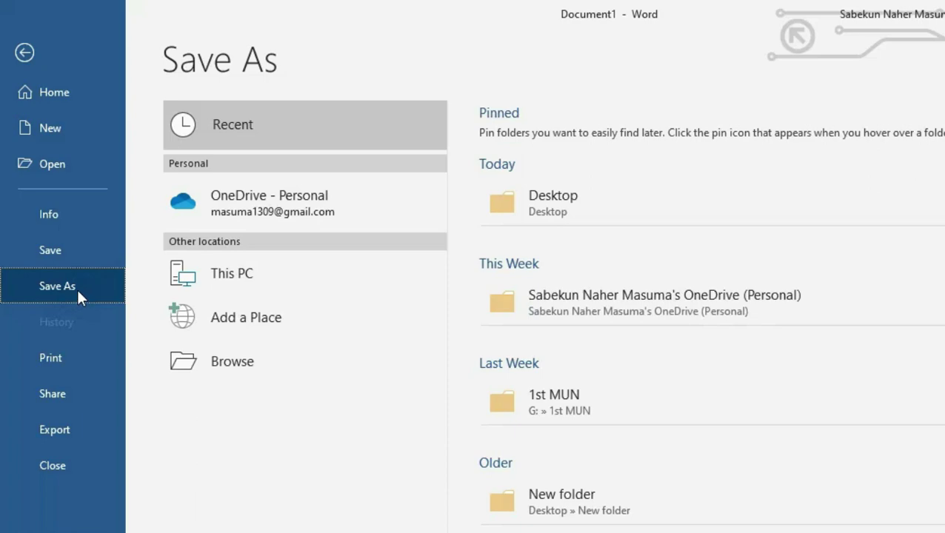
pyautogui.click(234, 359)
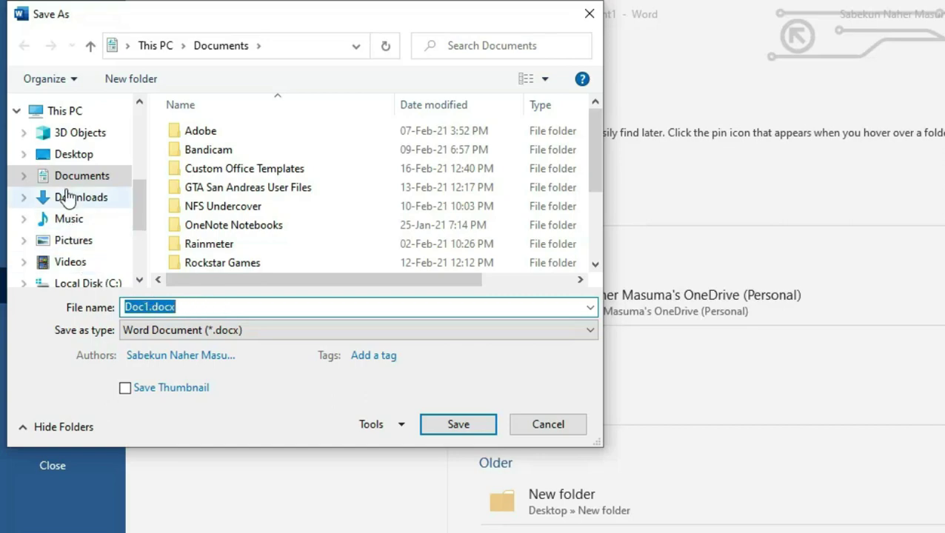
pyautogui.scroll(-1, 72, 200)
pyautogui.click(89, 126)
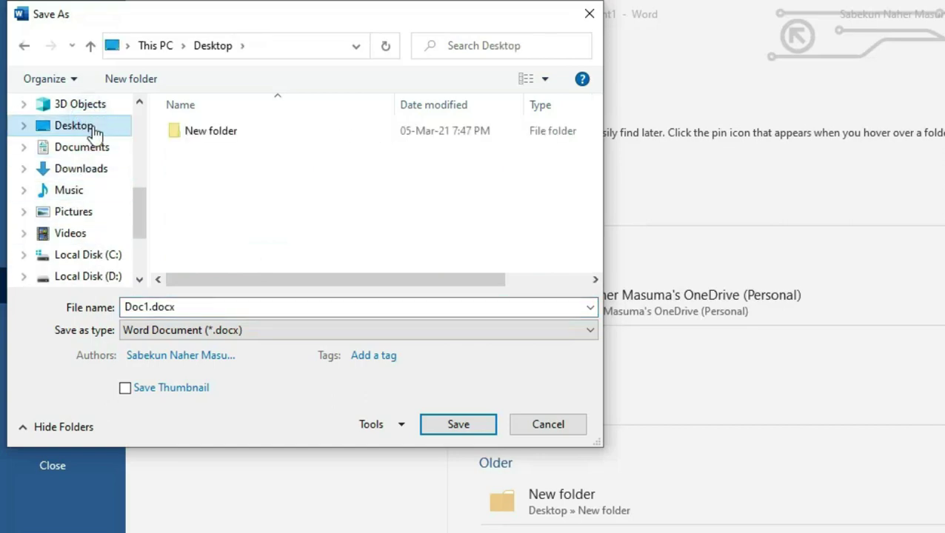
# - Name the file 'Covert to text' and set the format to PDF (*.pdf)
pyautogui.doubleClick(142, 306)
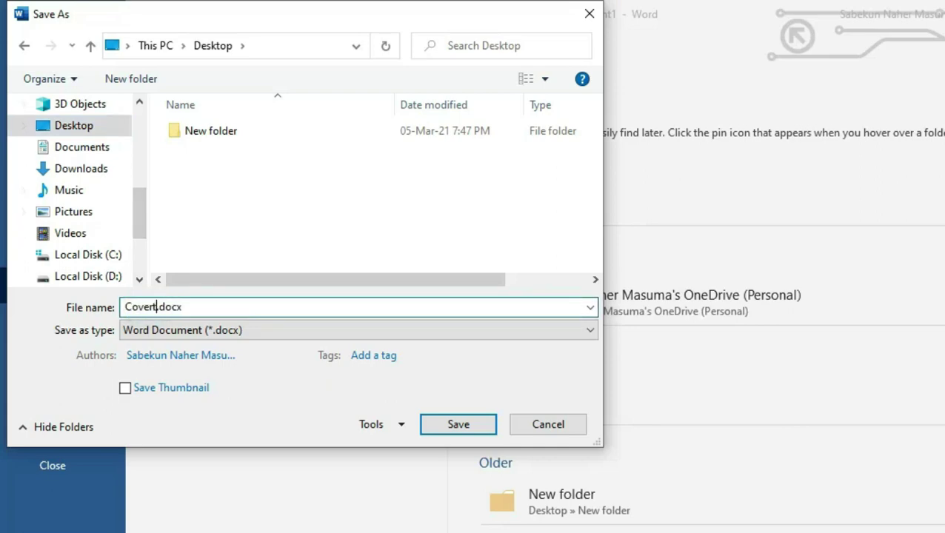
pyautogui.write('Covert to text')
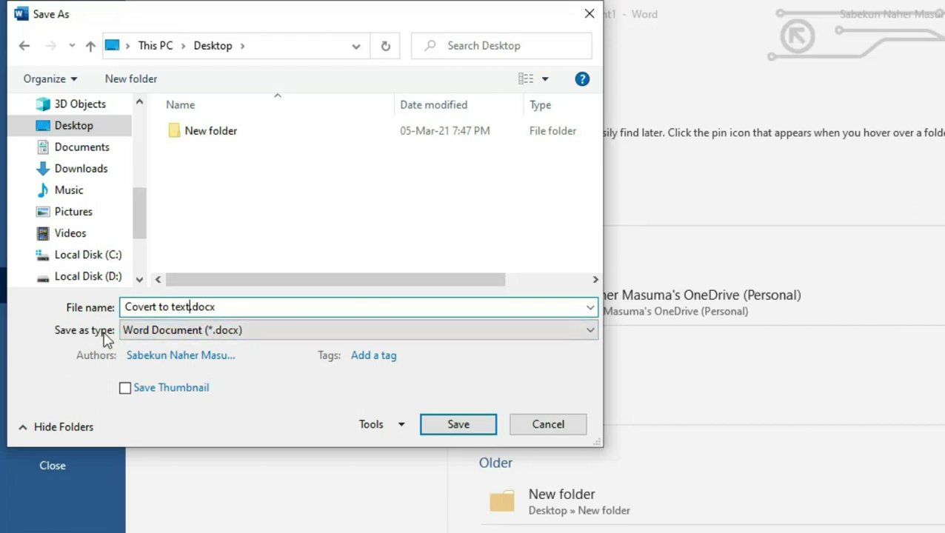
pyautogui.click(237, 337)
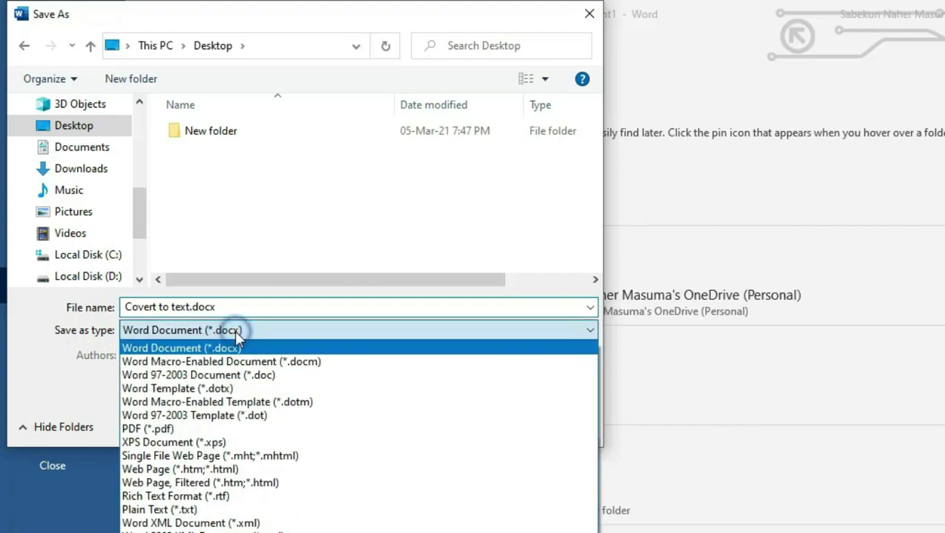
pyautogui.click(191, 431)
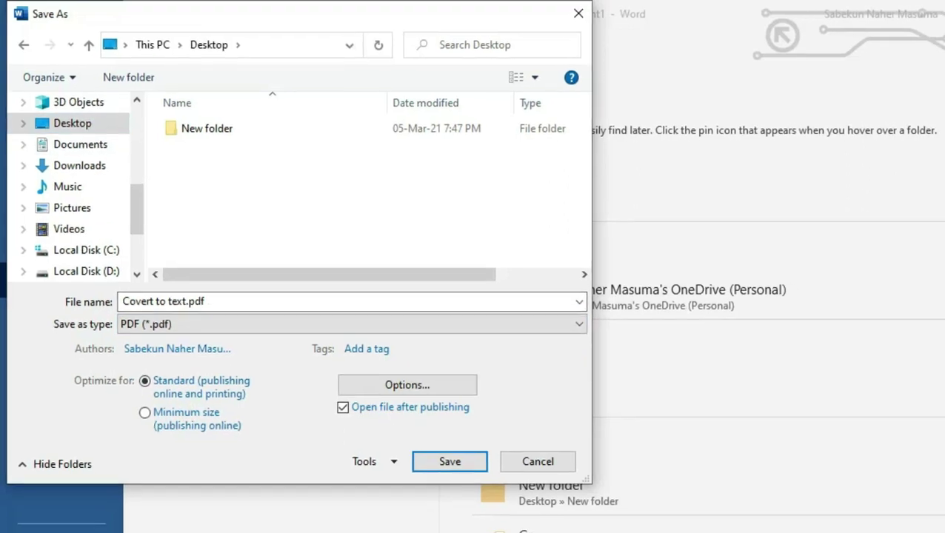
# - Save Covert to text.pdf and view the exported PDF beside Word before minimizing it
pyautogui.click(449, 462)
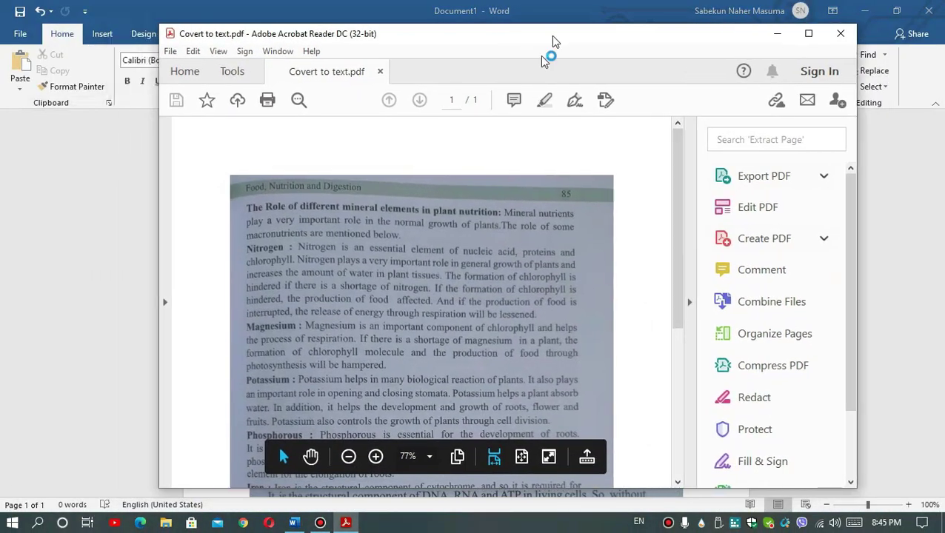
pyautogui.moveTo(552, 42); pyautogui.dragTo(525, 41)
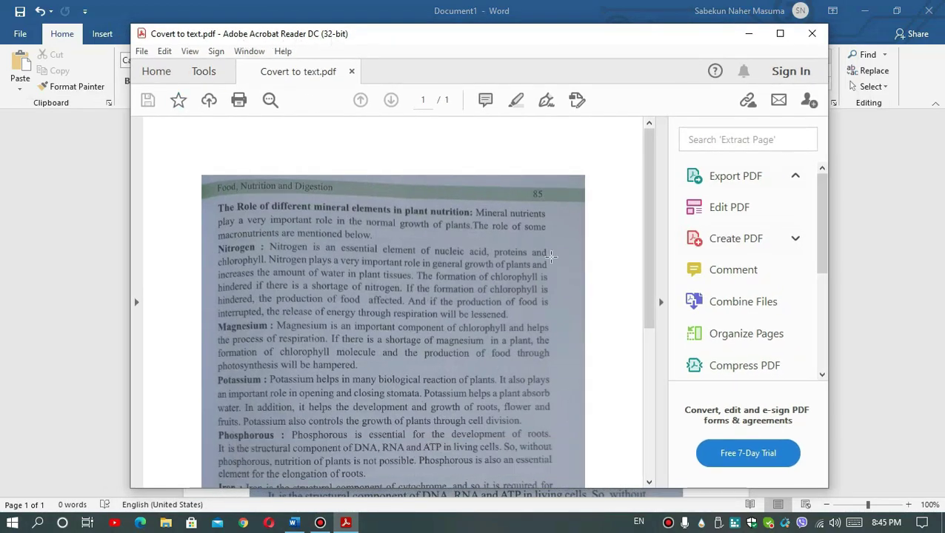
pyautogui.moveTo(584, 42); pyautogui.dragTo(811, 316)
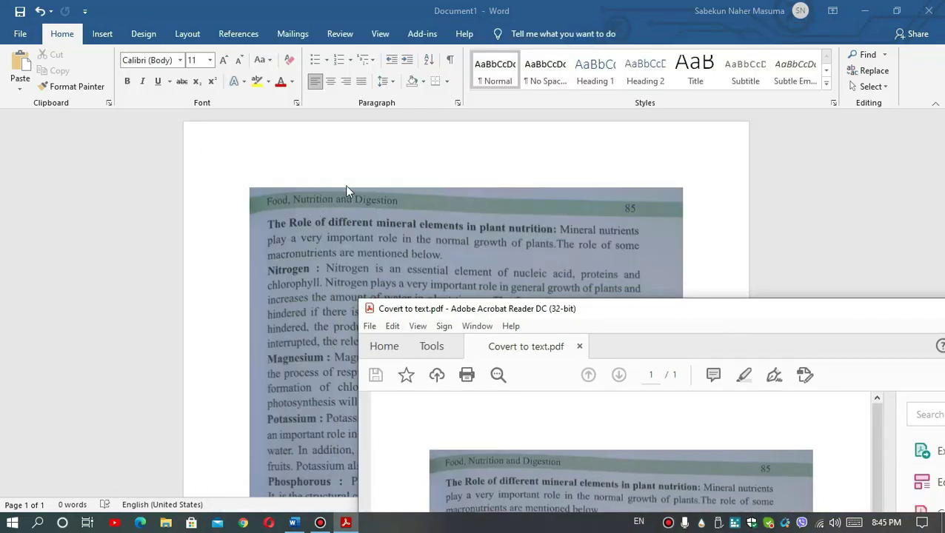
pyautogui.moveTo(643, 308); pyautogui.dragTo(428, 80)
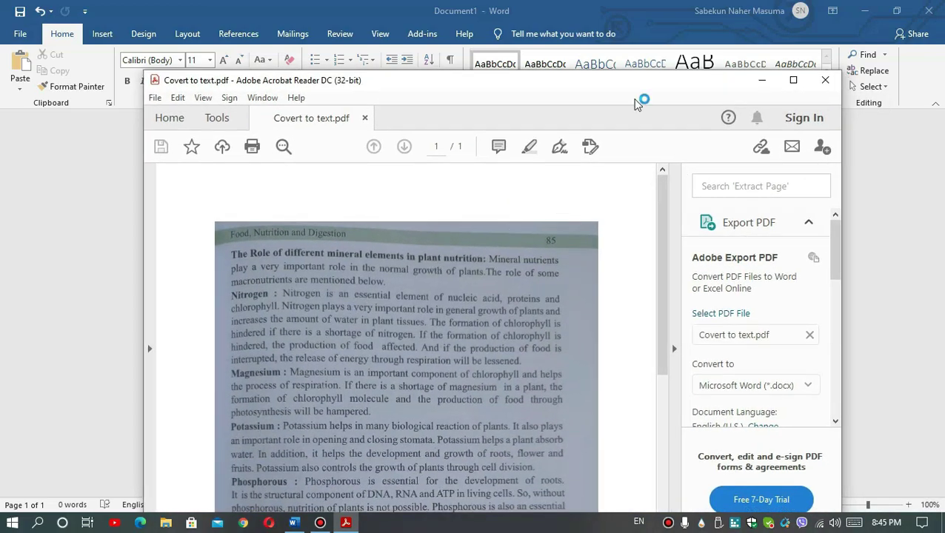
pyautogui.click(760, 82)
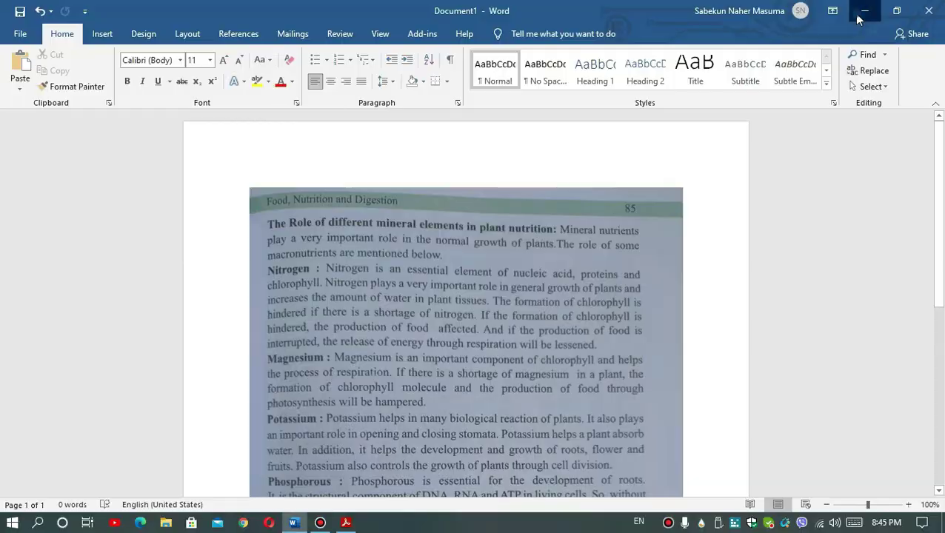
# - Open Covert to text.pdf from the Desktop in Acrobat Reader, close it, and return to Word
pyautogui.click(864, 11)
pyautogui.moveTo(21, 42); pyautogui.dragTo(58, 51)
pyautogui.moveTo(83, 127); pyautogui.dragTo(74, 159)
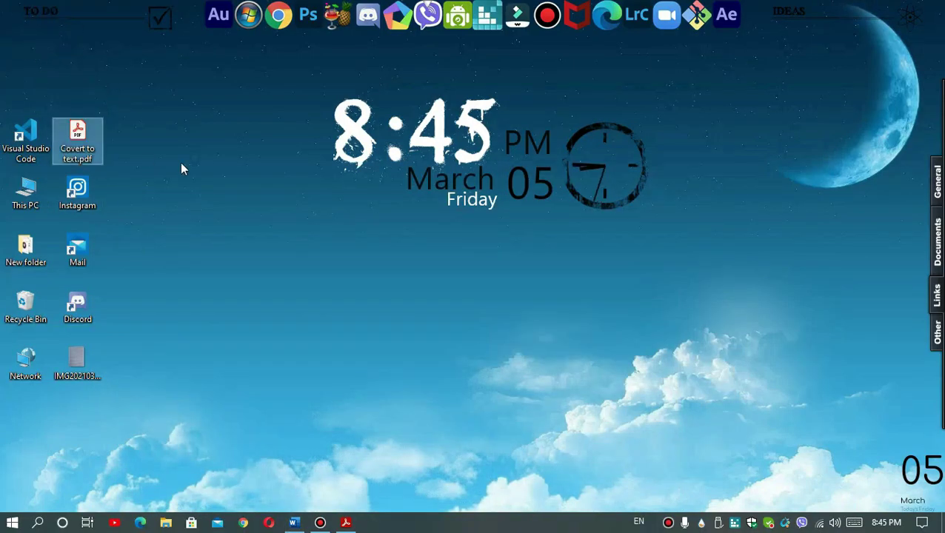
pyautogui.doubleClick(88, 164)
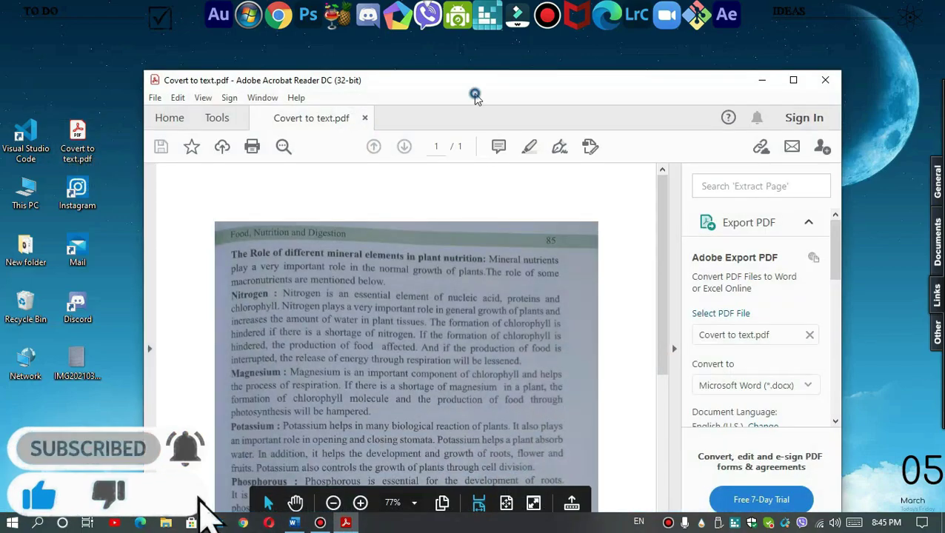
pyautogui.moveTo(474, 94); pyautogui.dragTo(523, 47)
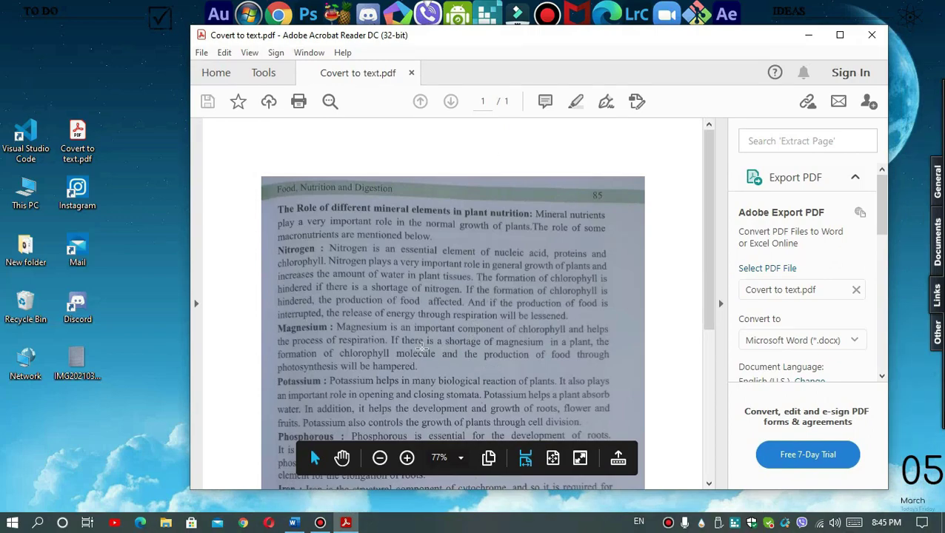
pyautogui.click(871, 35)
pyautogui.click(294, 522)
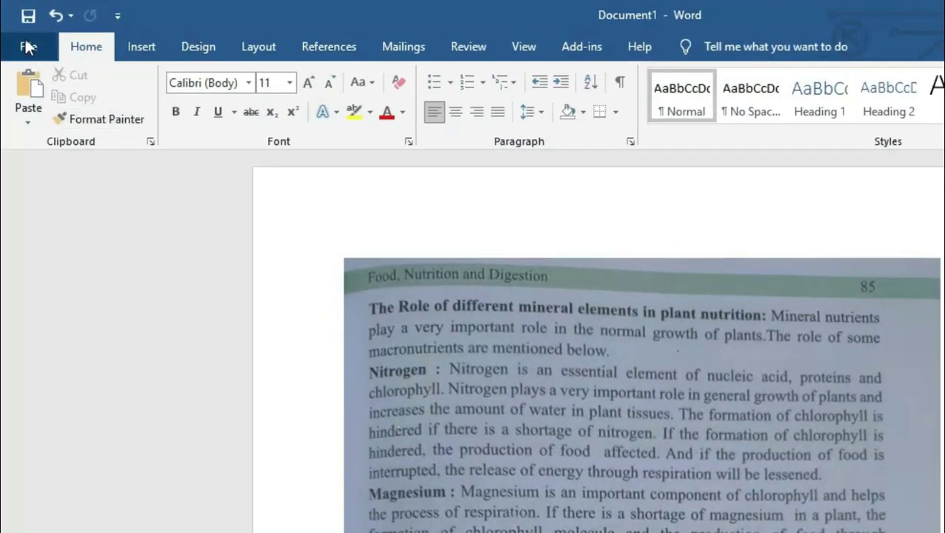
# - Open Covert to text.pdf from the Desktop folder in Word
pyautogui.click(28, 48)
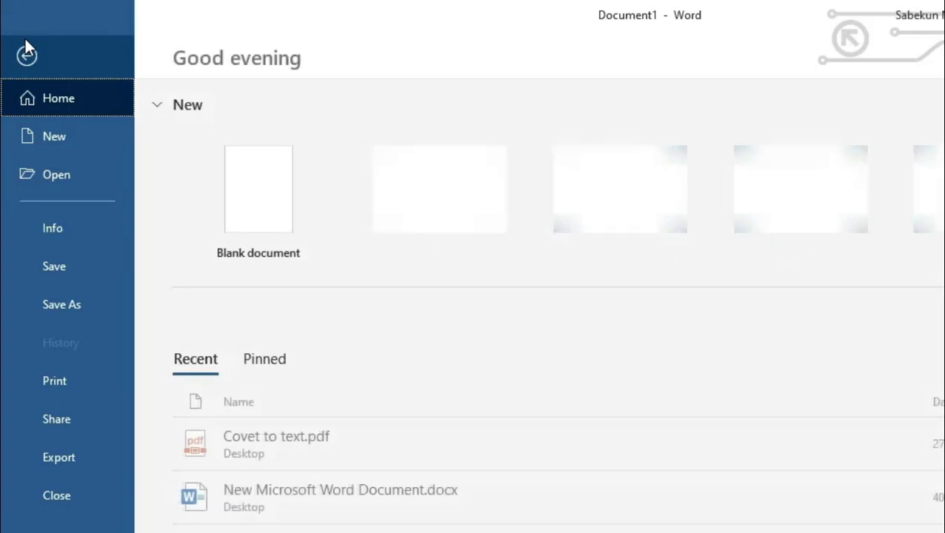
pyautogui.click(49, 172)
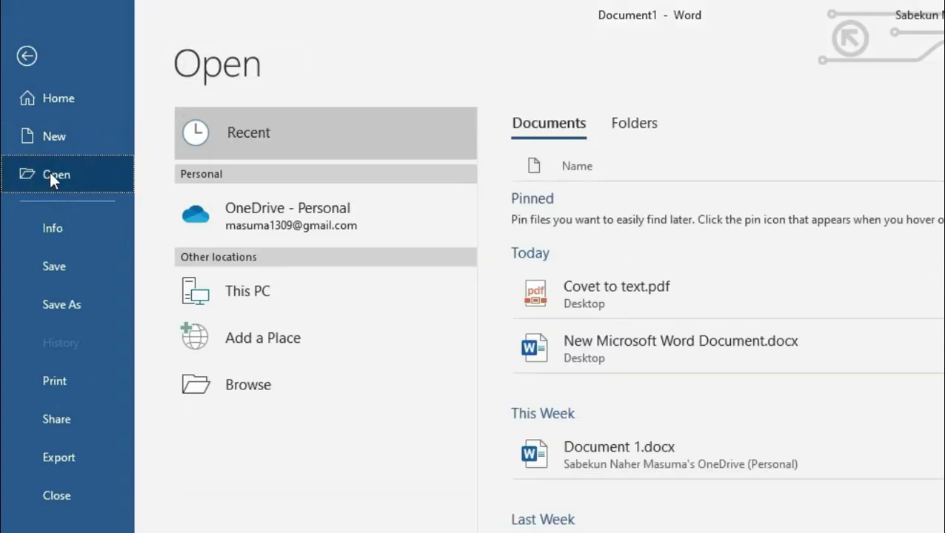
pyautogui.click(260, 382)
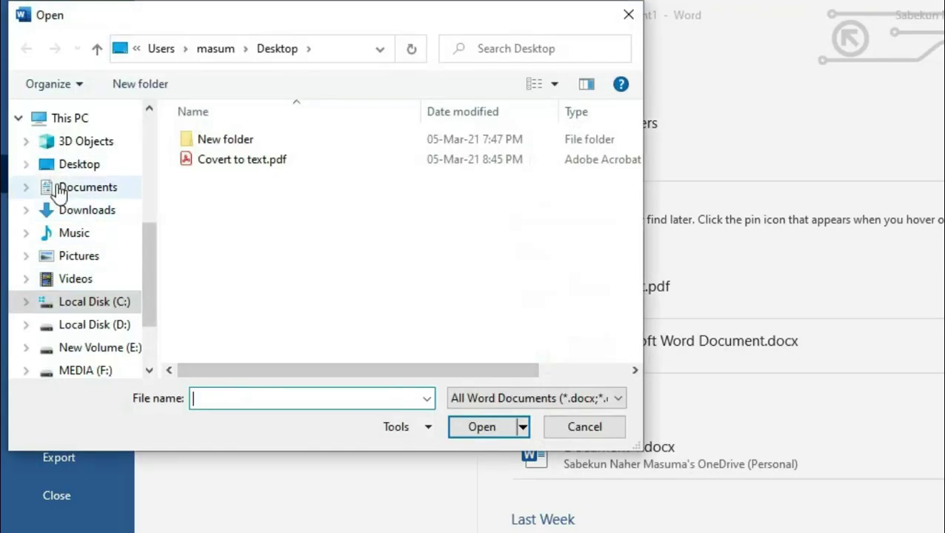
pyautogui.click(86, 168)
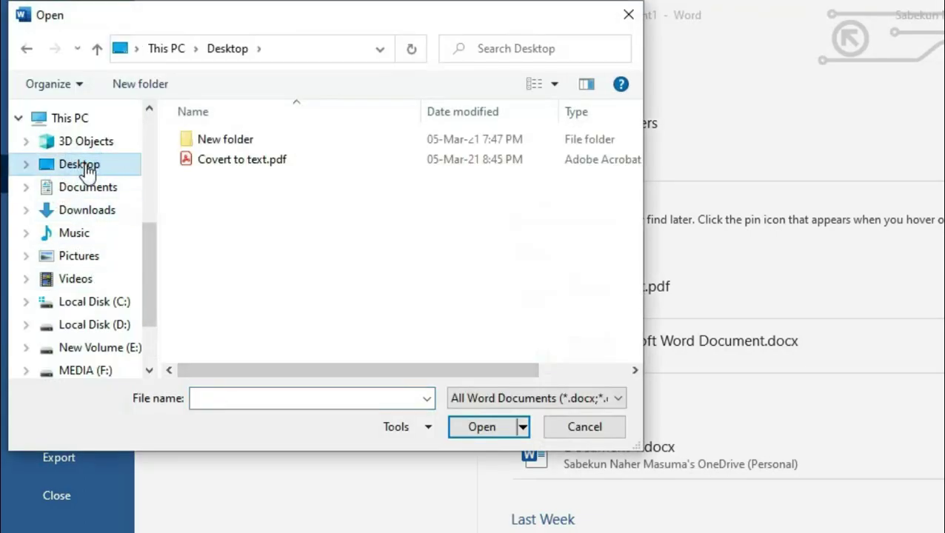
pyautogui.click(274, 162)
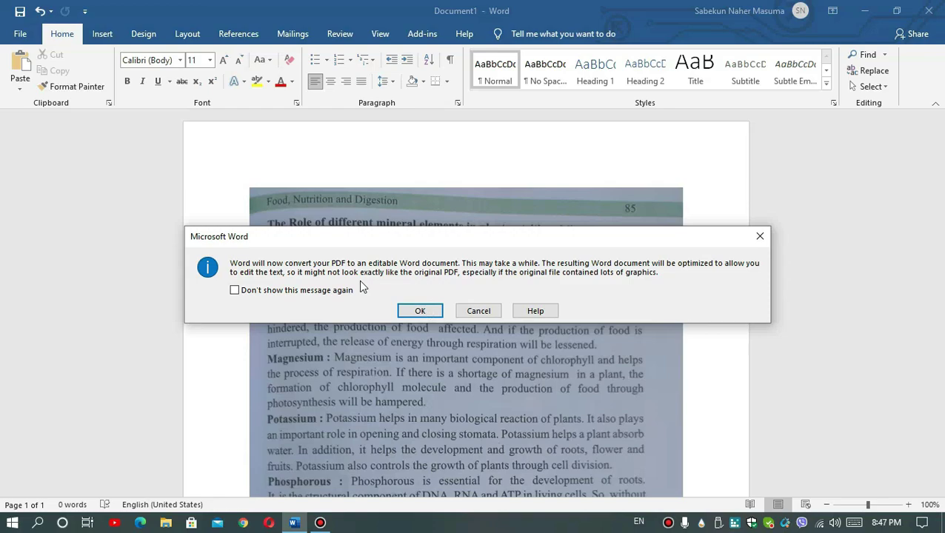
# - Confirm the PDF conversion and look through the converted mineral-elements text
pyautogui.click(422, 311)
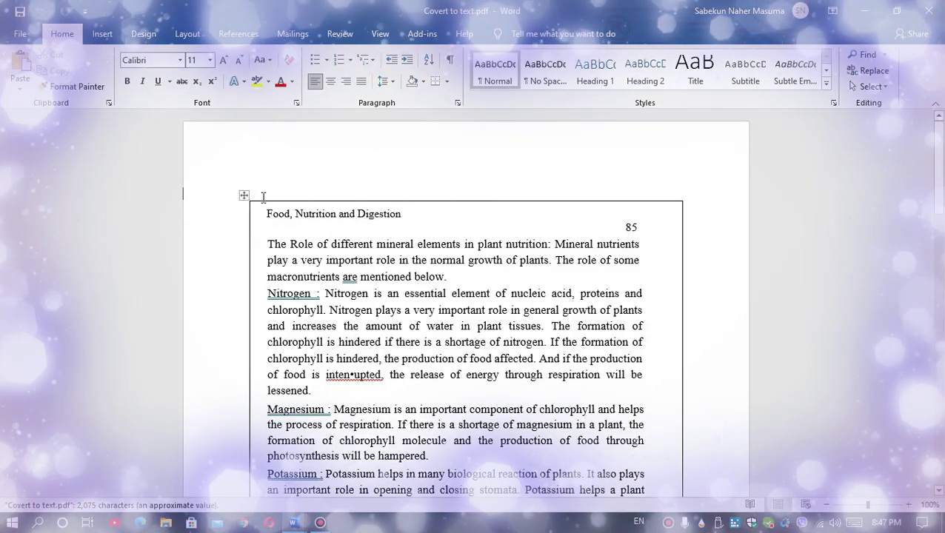
pyautogui.scroll(-5, 377, 230)
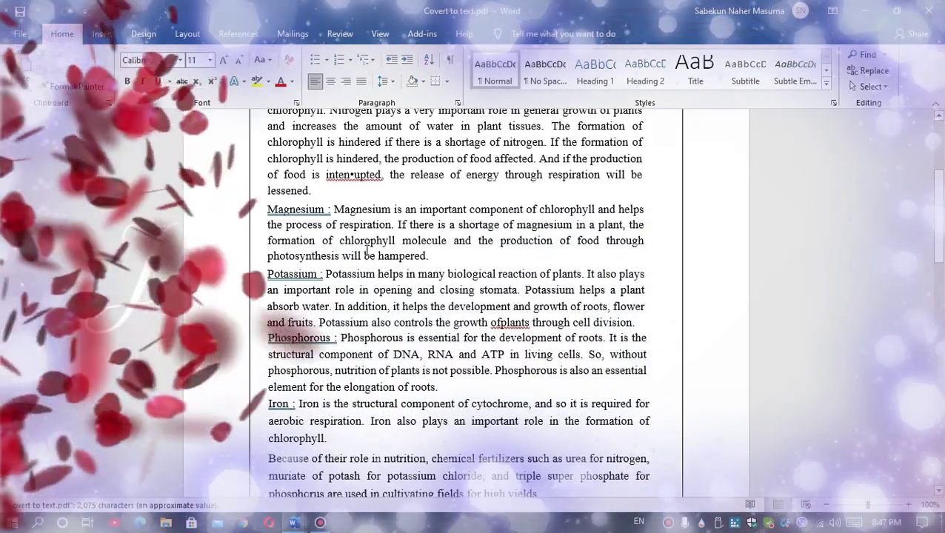
pyautogui.scroll(-5, 373, 325)
pyautogui.scroll(5, 372, 324)
pyautogui.scroll(6, 372, 324)
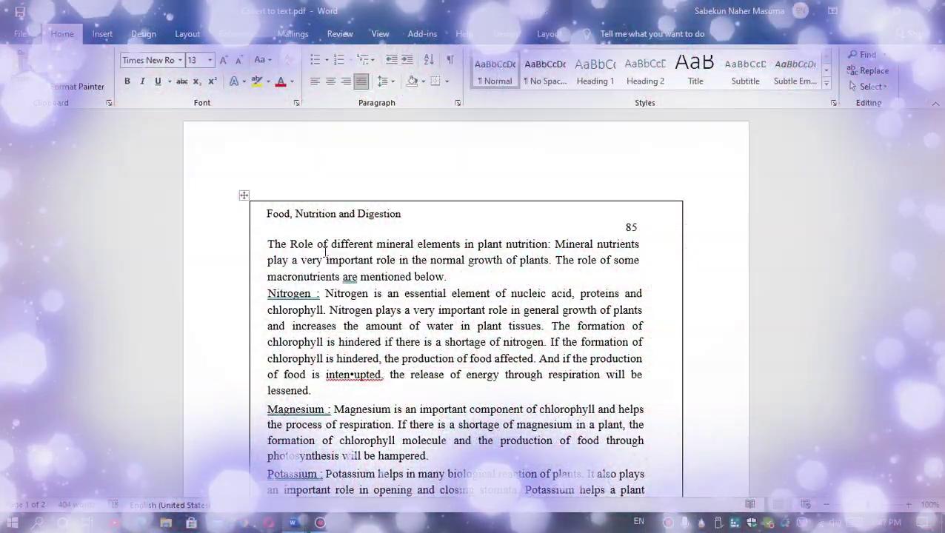
pyautogui.scroll(-3, 324, 253)
pyautogui.scroll(-5, 325, 253)
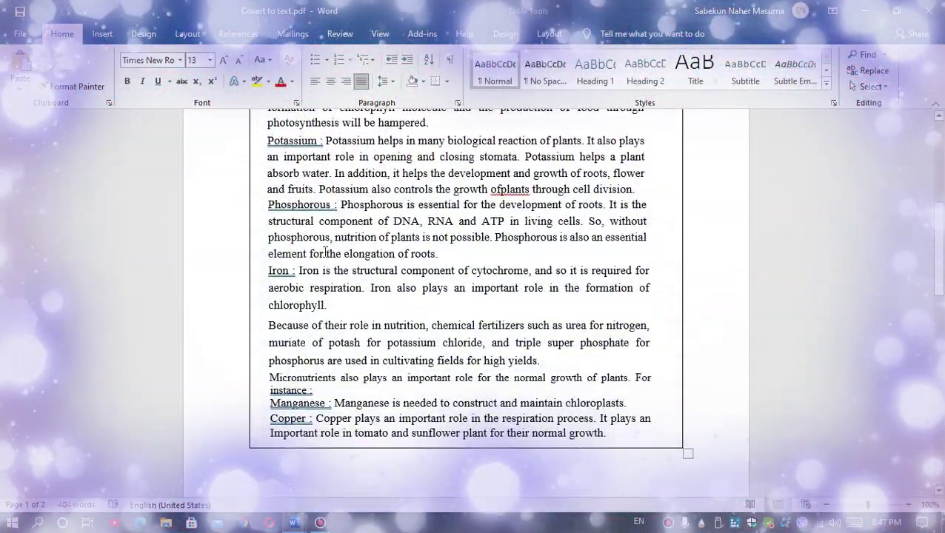
# - Restore both Word windows and fit the photo document to the left half at full height
pyautogui.doubleClick(543, 12)
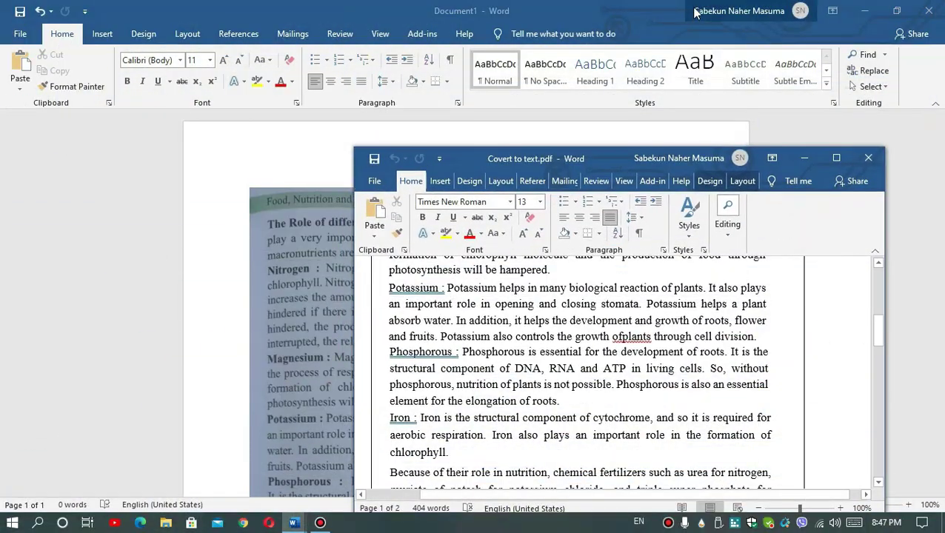
pyautogui.doubleClick(694, 10)
pyautogui.moveTo(695, 11); pyautogui.dragTo(261, 85)
pyautogui.scroll(-3, 265, 240)
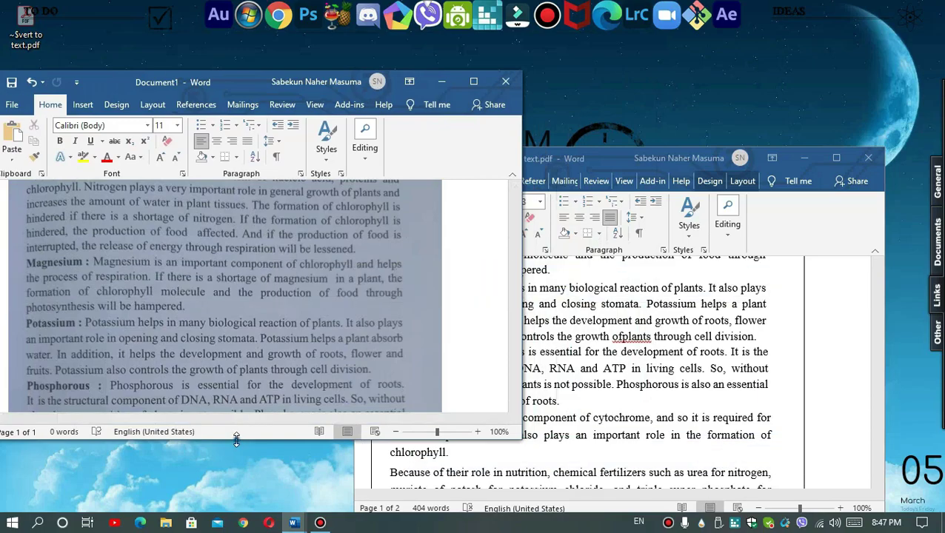
pyautogui.moveTo(236, 439); pyautogui.dragTo(240, 528)
pyautogui.scroll(1, 252, 191)
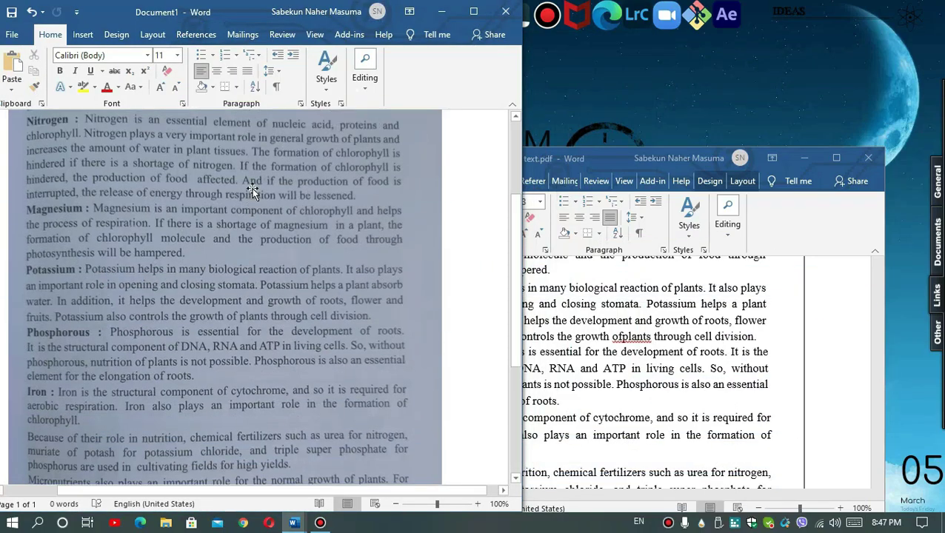
pyautogui.scroll(3, 252, 191)
# - Fit the converted document to the right half at full height and click into 'mineral'
pyautogui.moveTo(640, 160); pyautogui.dragTo(781, 14)
pyautogui.moveTo(757, 372); pyautogui.dragTo(786, 511)
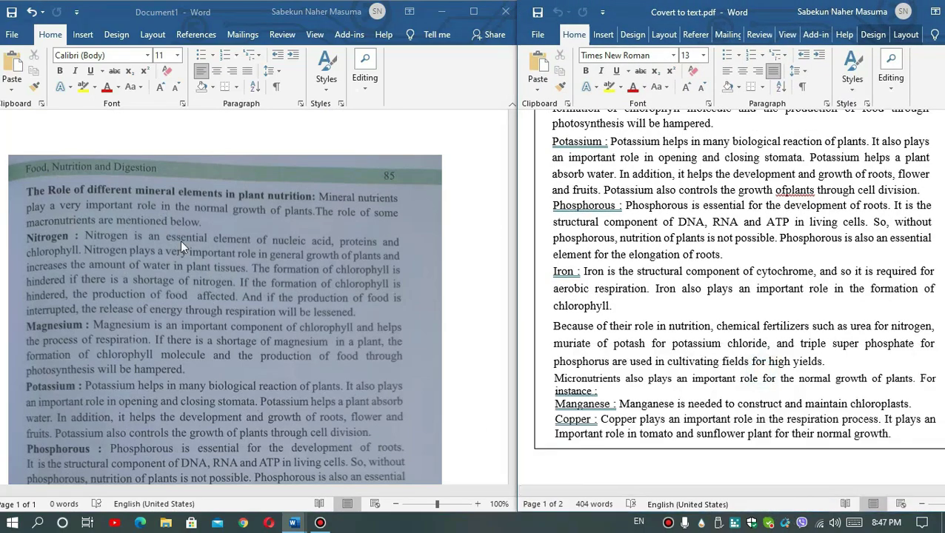
pyautogui.scroll(8, 661, 322)
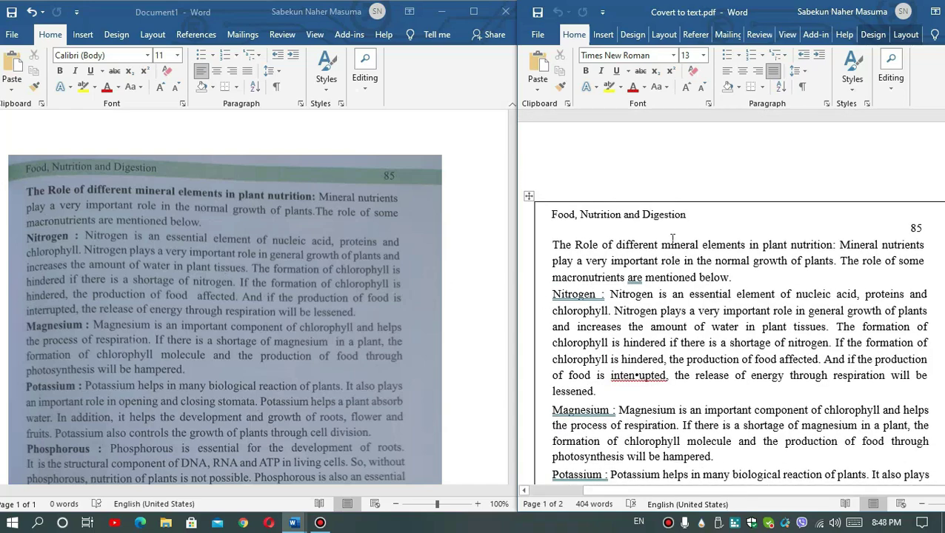
pyautogui.click(677, 247)
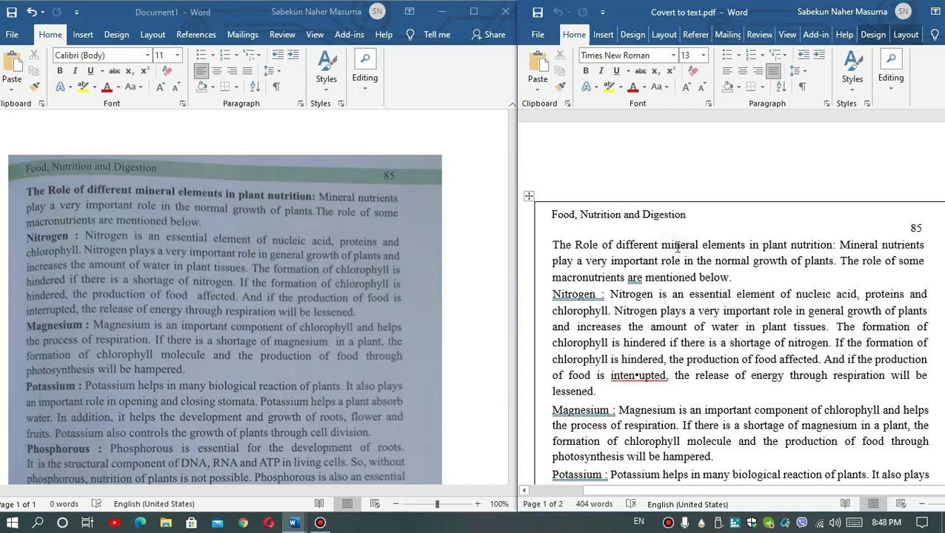